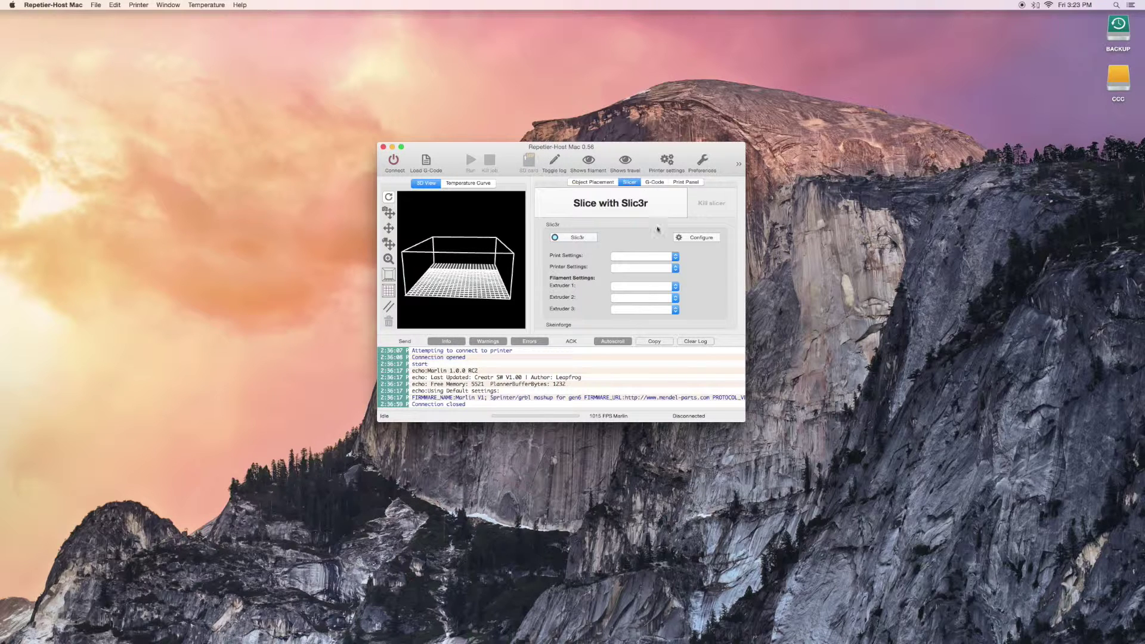
Open Slic3r's configuration window from Repetier-Host's Slicer tab.
left_click(684, 240)
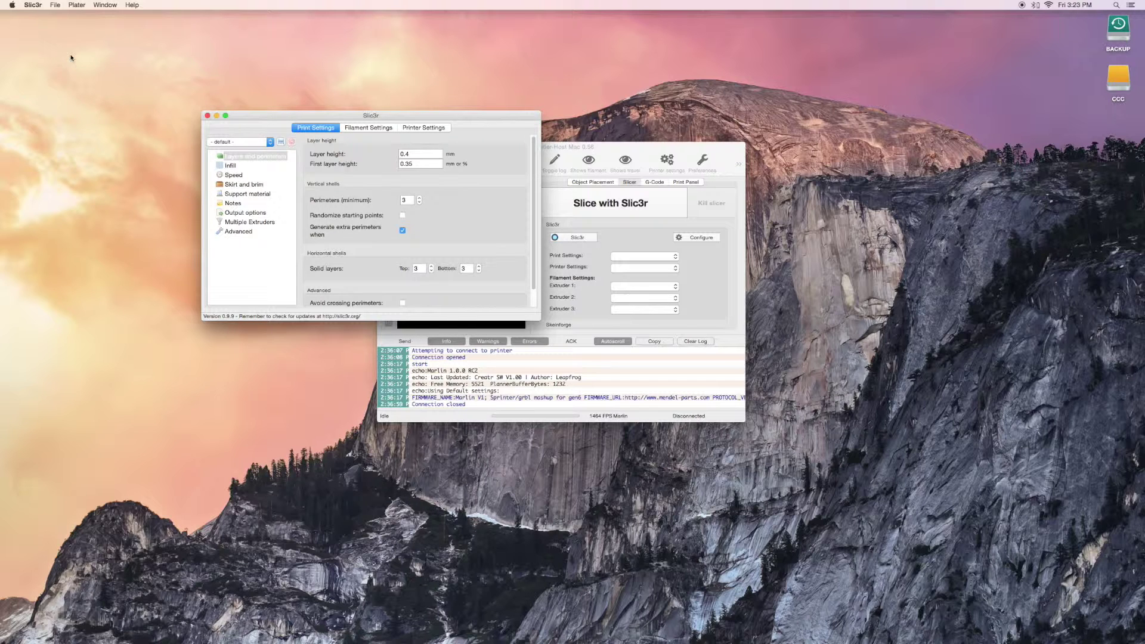
Keep Slic3r's preference mode at Expert, then bring up Printer Settings.
left_click(39, 5)
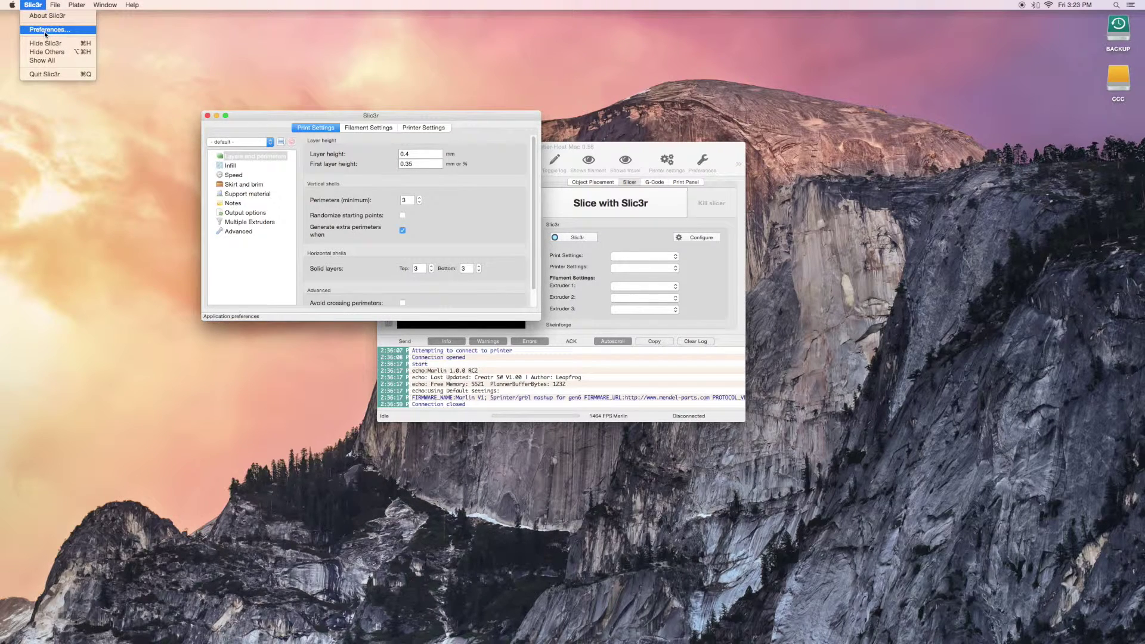
left_click(44, 33)
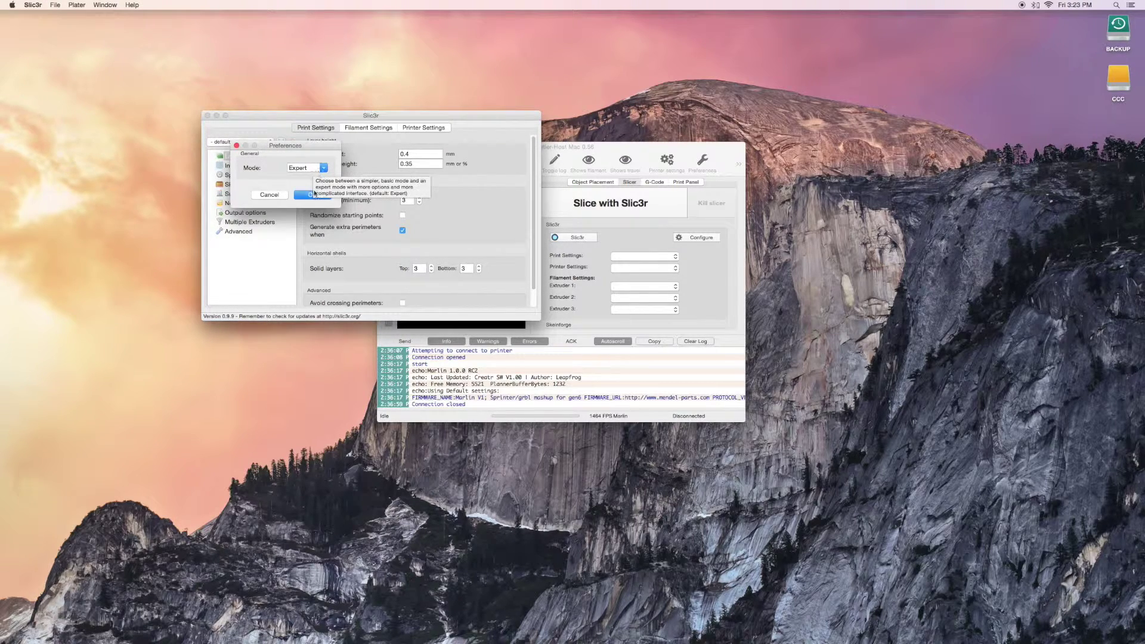
left_click(308, 195)
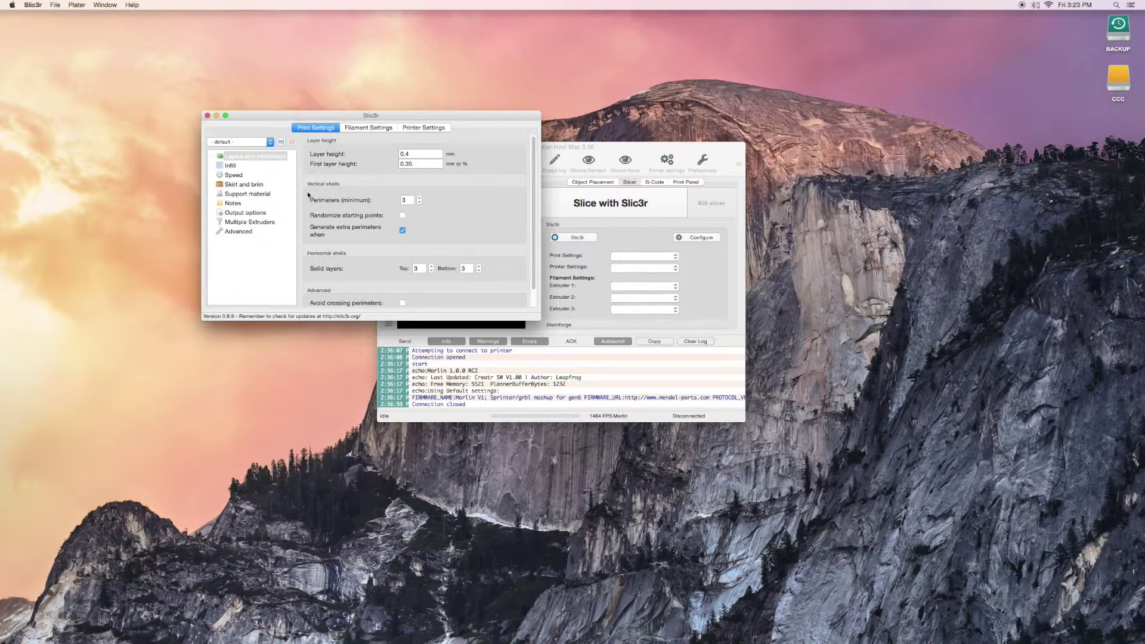
left_click(422, 128)
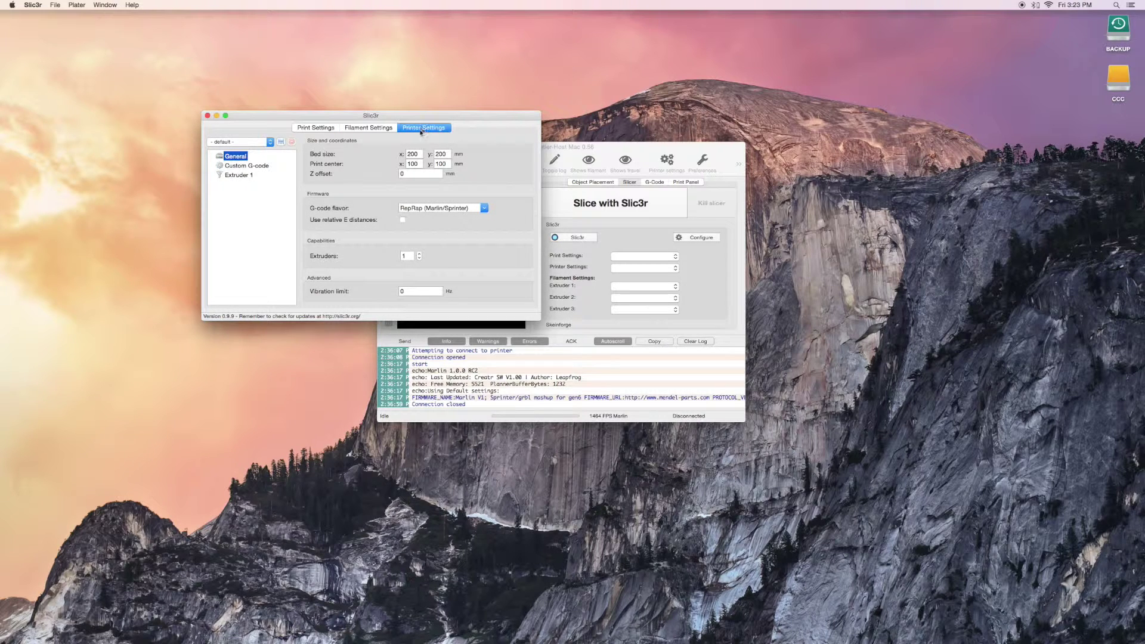
Set the printer bed size to 230 × 270 mm.
left_click(419, 153)
double_click(419, 153)
type("230")
double_click(442, 154)
type("270")
Set the print center to 115, 135 and raise the extruder count to 2.
double_click(411, 164)
type("115")
double_click(448, 164)
type("135")
key("Return")
left_click(419, 254)
left_click(245, 176)
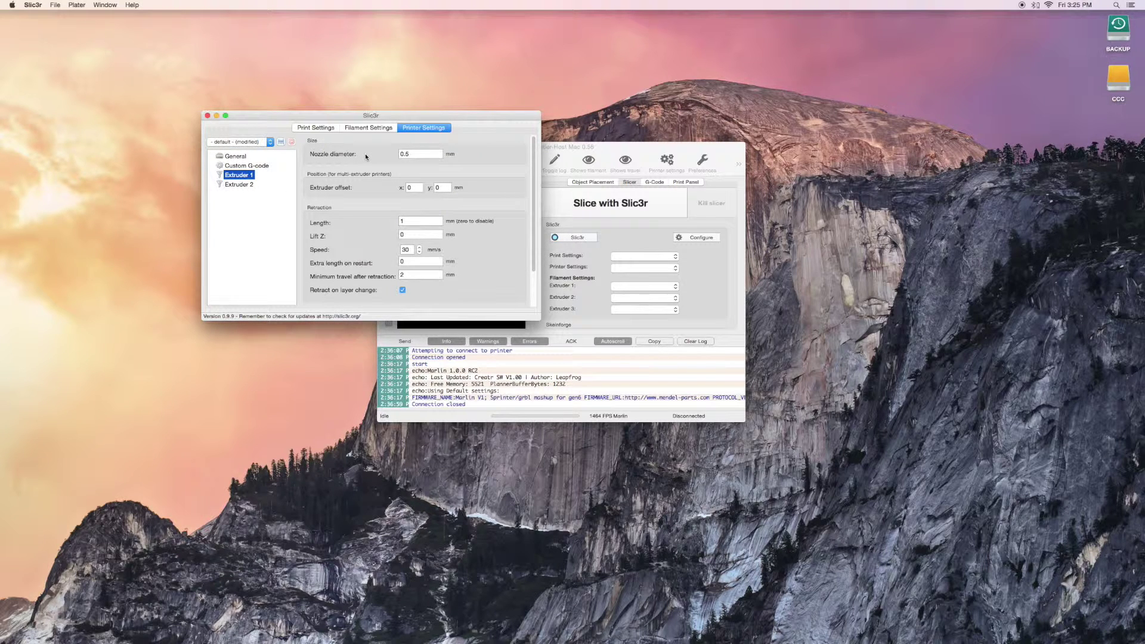
Give Extruder 2 a 0.35 mm nozzle diameter.
left_click(413, 153)
type("0")
left_click(239, 184)
left_click(409, 154)
key("BackSpace")
key("BackSpace")
key("BackSpace")
type("0.35")
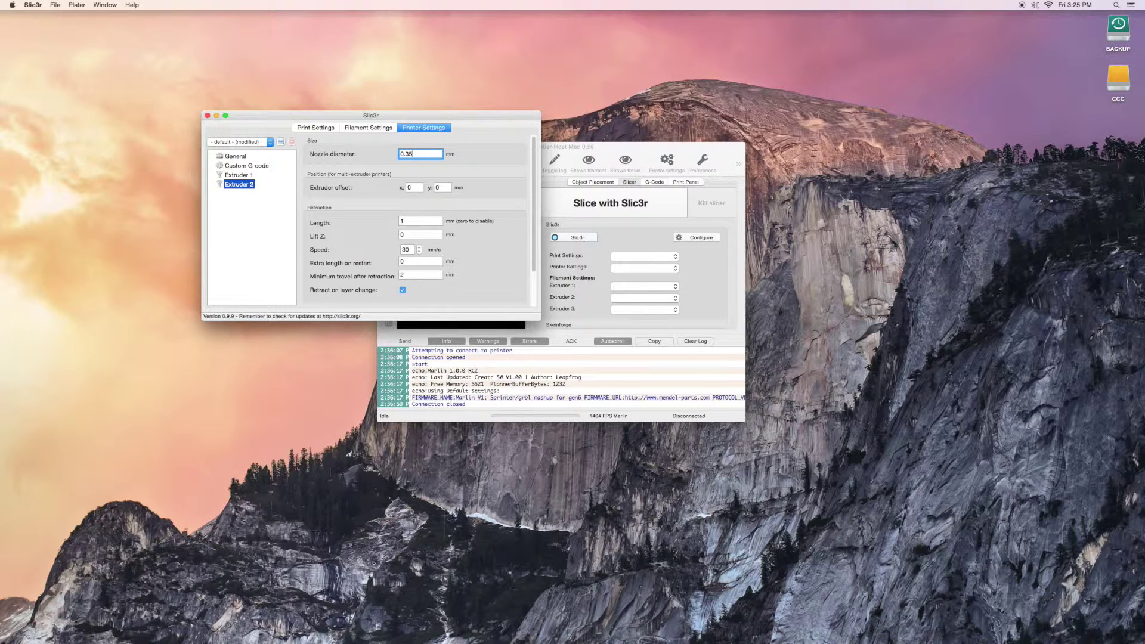
Save the printer settings over the '- default -' preset.
left_click(280, 142)
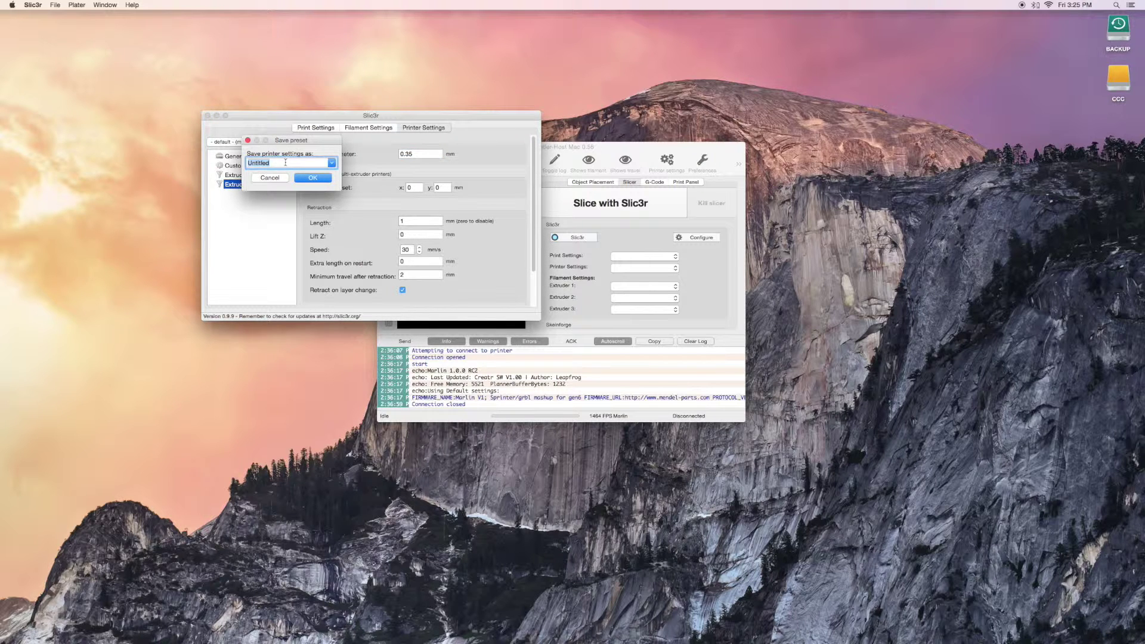
type("default")
left_click(332, 162)
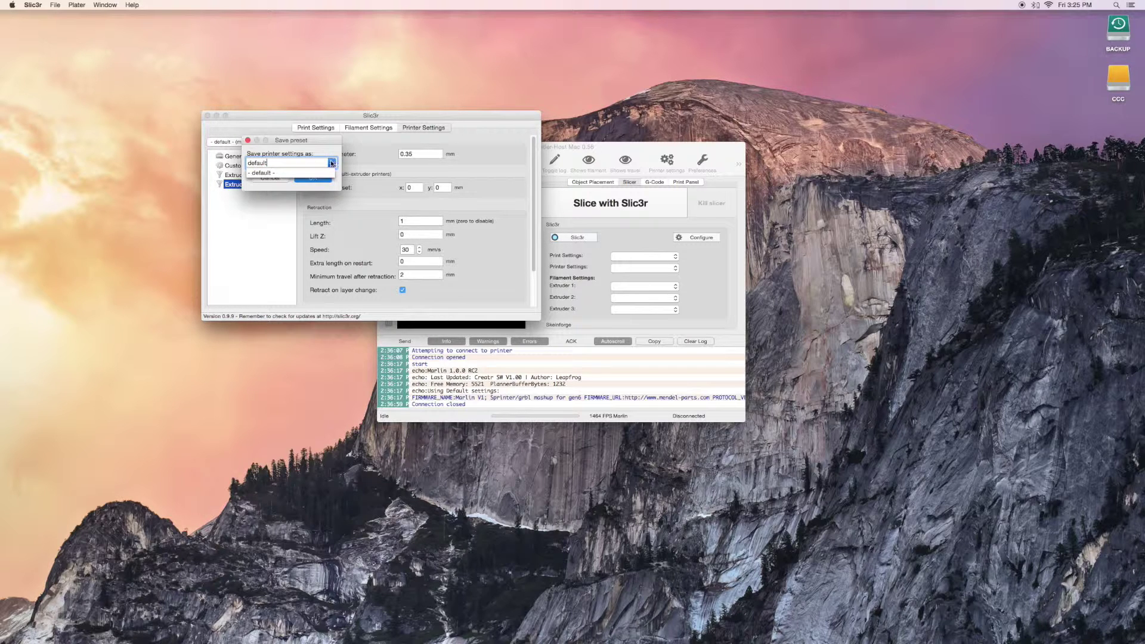
left_click(320, 171)
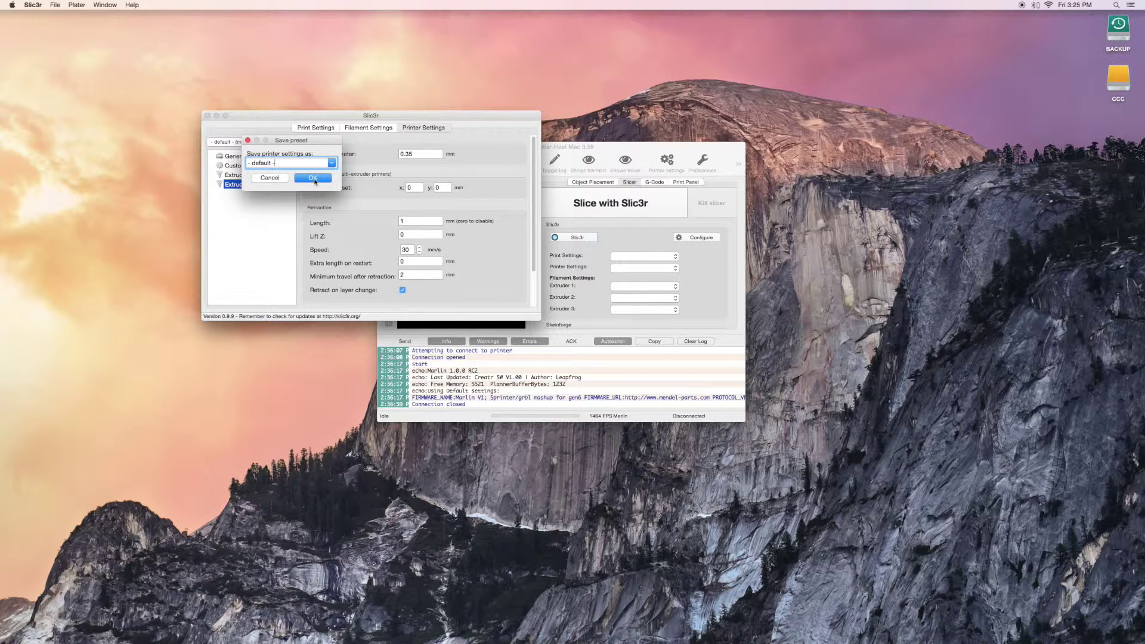
left_click(312, 178)
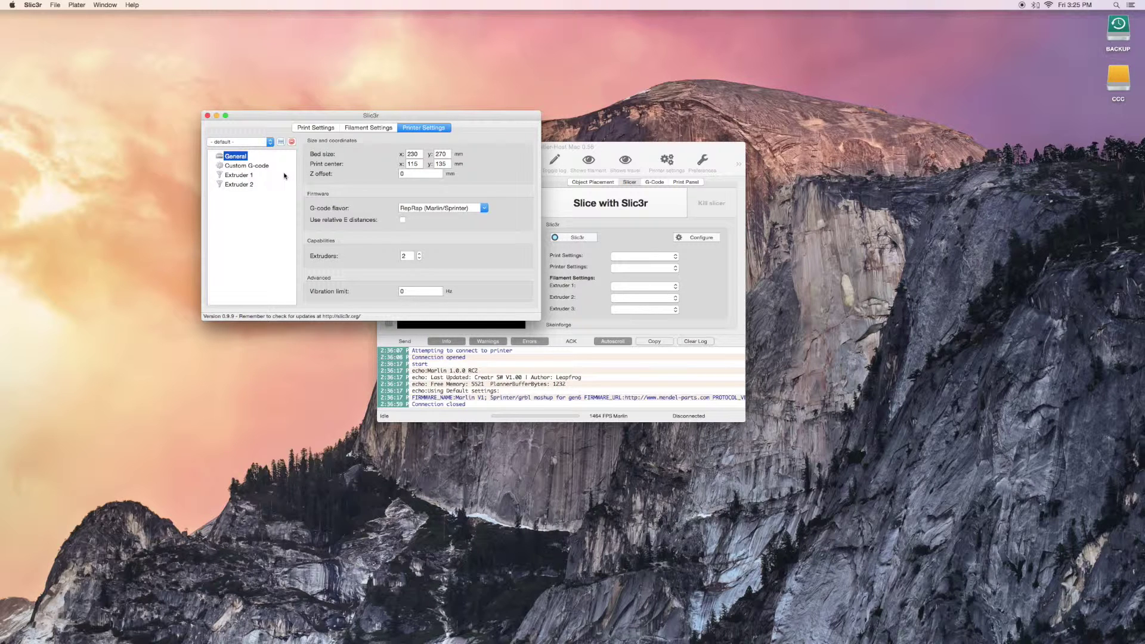
Show Filament Settings, glance at Cooling, and return to the Filament page.
left_click(356, 129)
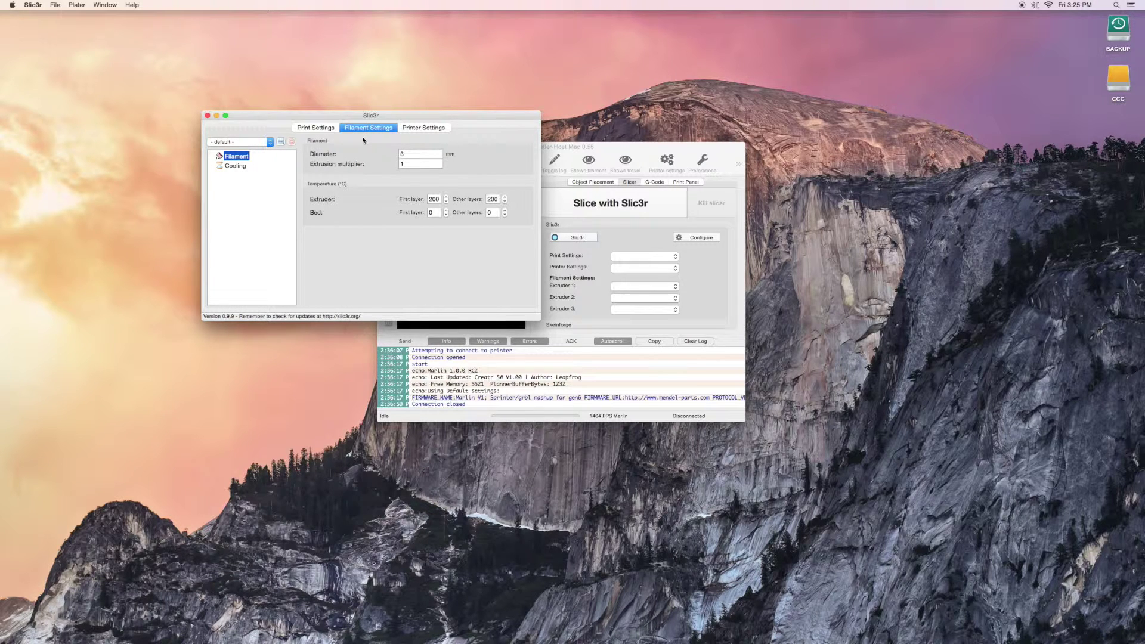
left_click(245, 166)
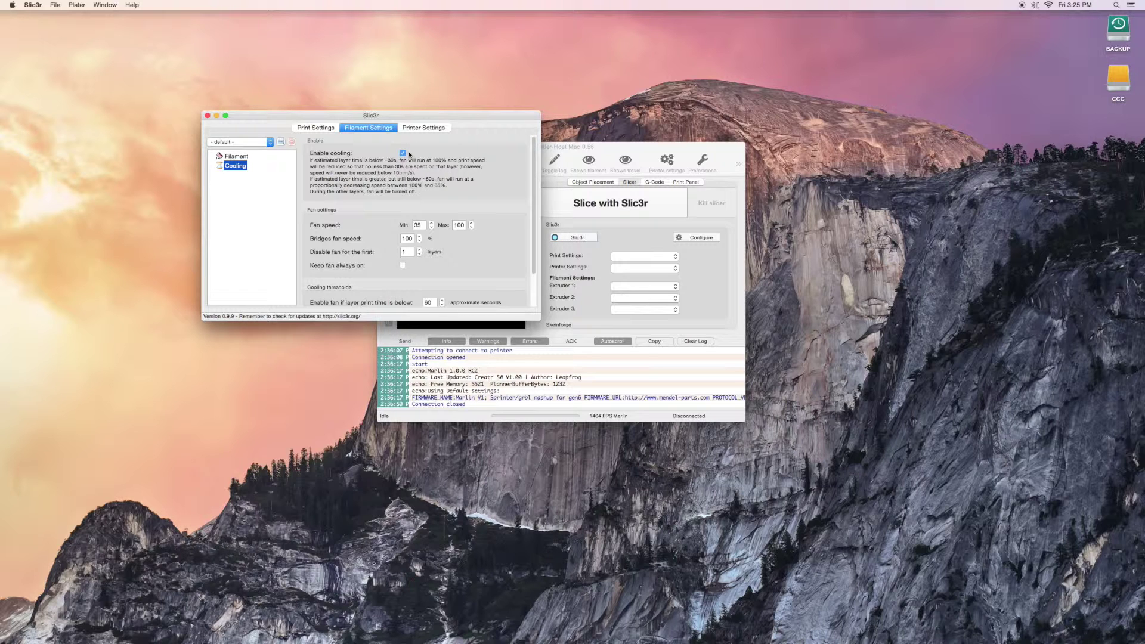
left_click(270, 158)
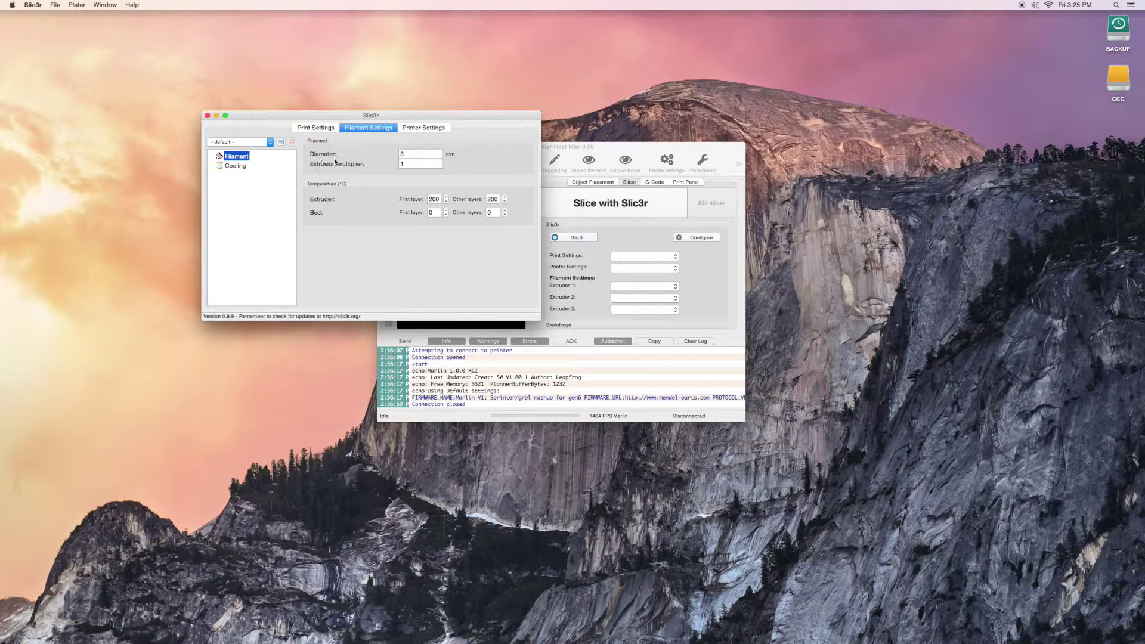
Set the extruder temperature to 230 °C for first and other layers.
left_click(434, 199)
type("2")
left_click(495, 200)
type("230")
Save the filament settings as the 'ABS' preset.
left_click(281, 143)
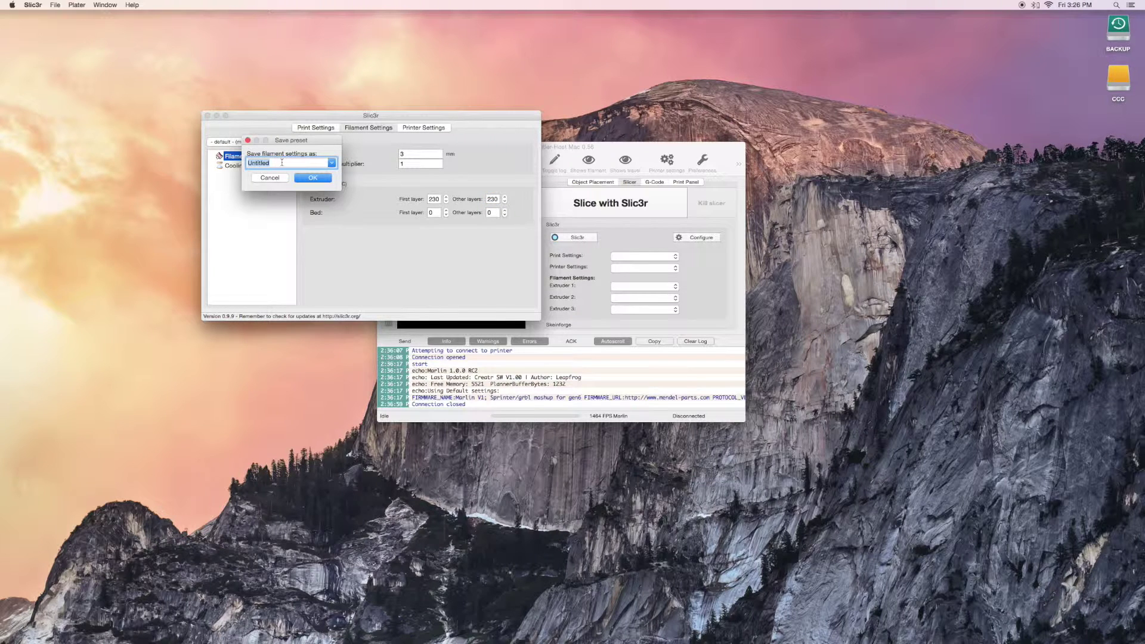
type("ABS")
left_click(310, 178)
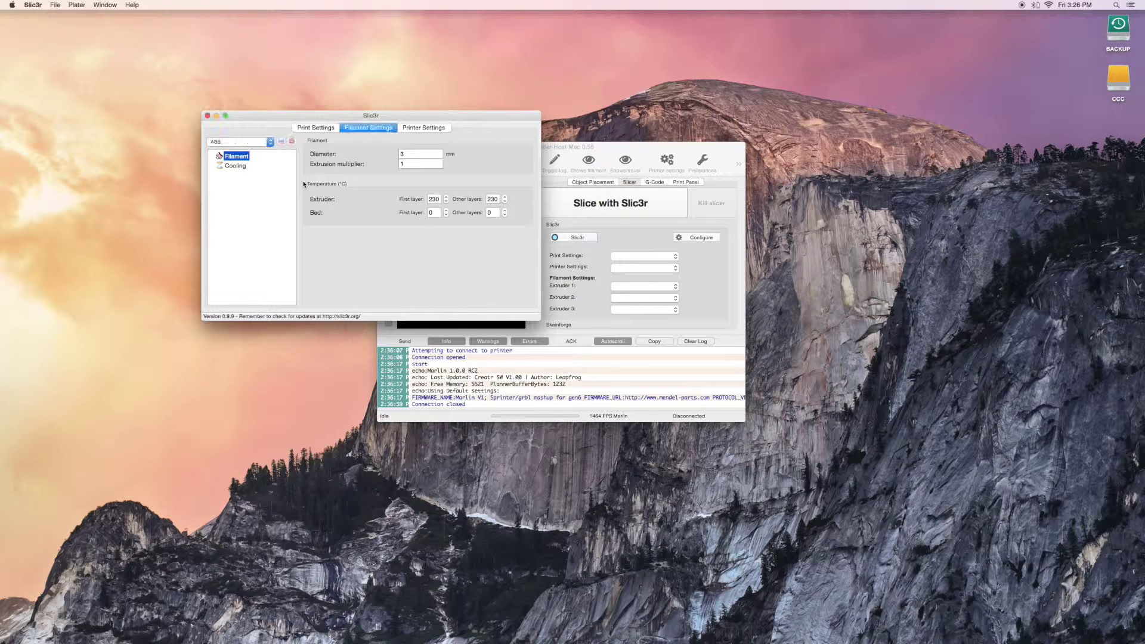
Change the extruder temperature to 210 °C for first and other layers.
double_click(439, 199)
type("210")
double_click(492, 200)
type("3")
key("BackSpace")
type("210")
Save the filament settings as a new 'PLA' preset.
left_click(281, 141)
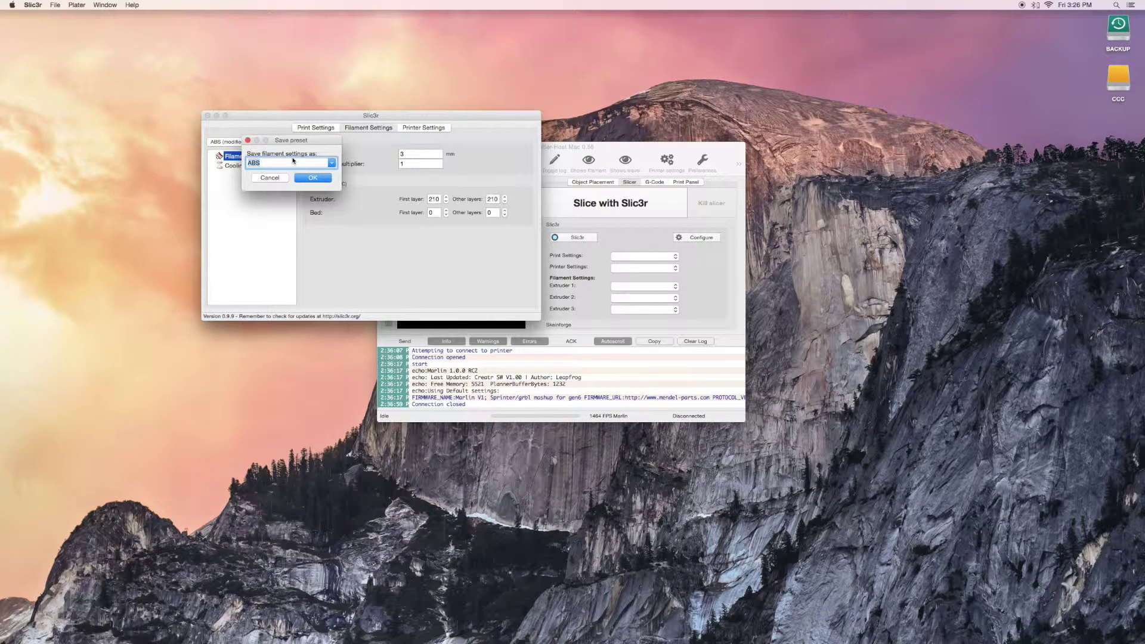
type("PLA")
left_click(300, 177)
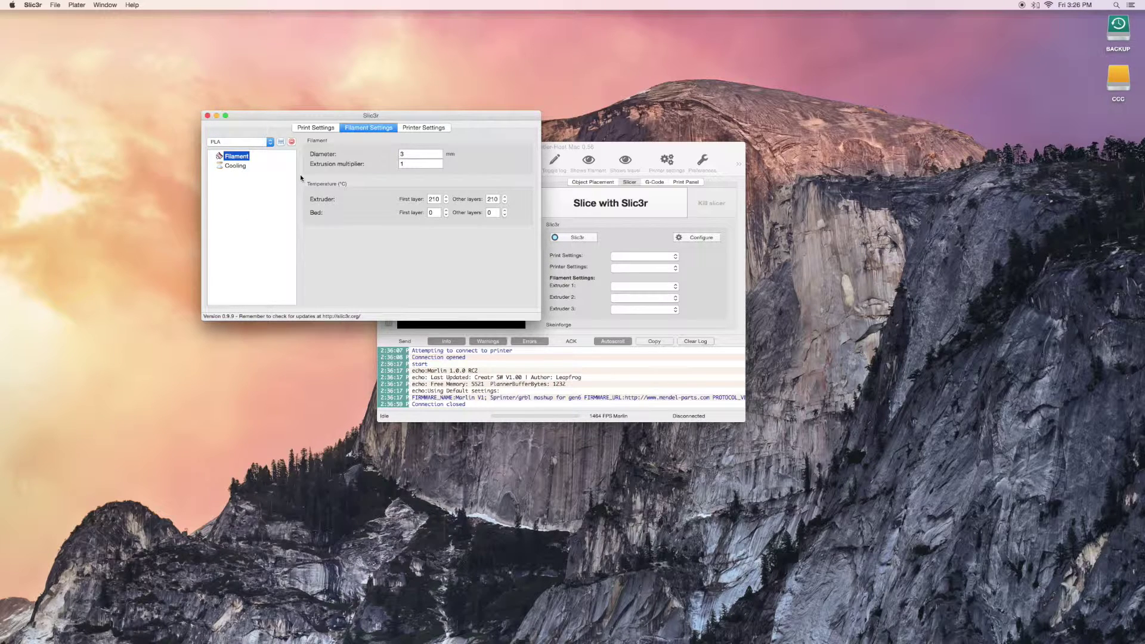
Change the print layer height from 0.4 to 0.2 mm.
left_click(316, 127)
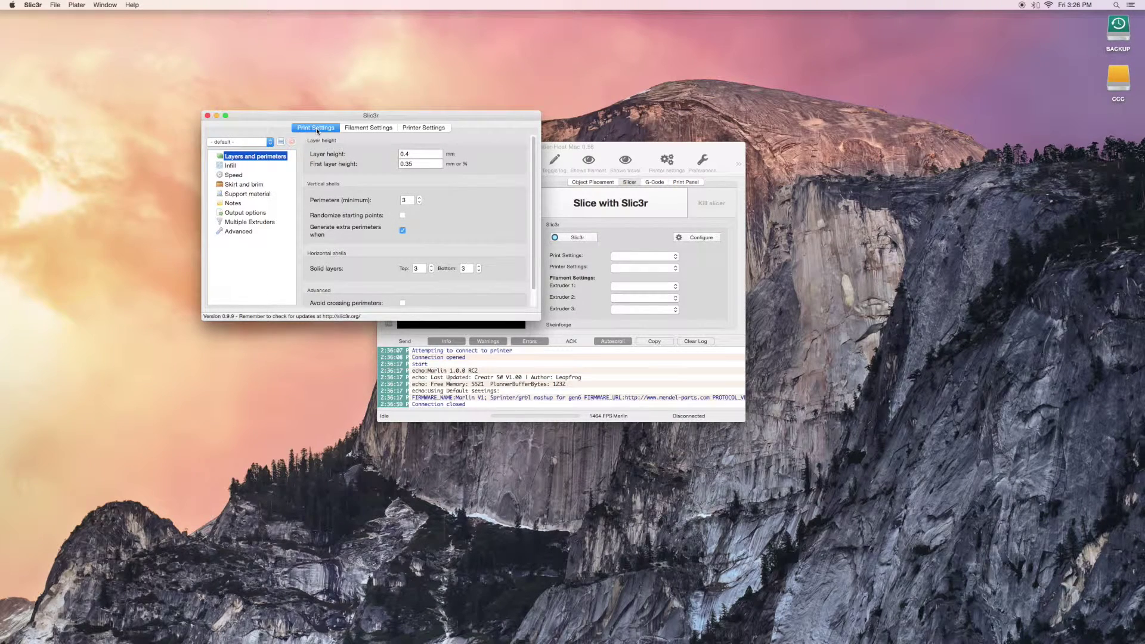
double_click(420, 155)
type("0.")
Lower the infill fill density to 0.2.
mouse_move(425, 166)
left_click(229, 167)
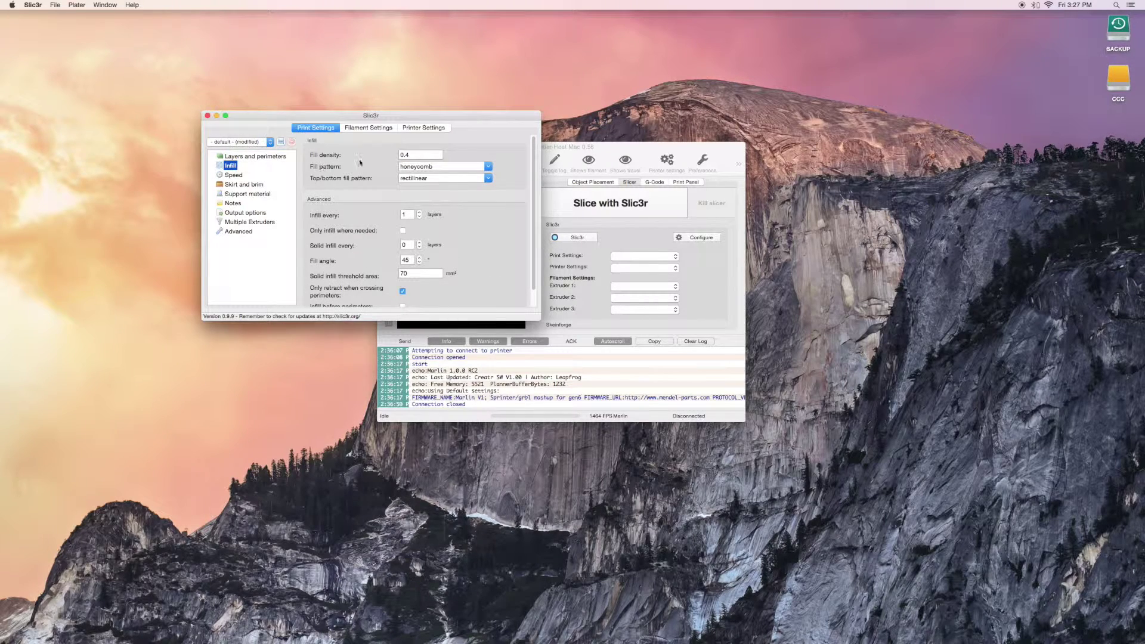
left_click(416, 153)
key("BackSpace")
type("2")
Switch the fill pattern from honeycomb to rectilinear.
left_click(487, 168)
scroll(453, 191, "up", 2)
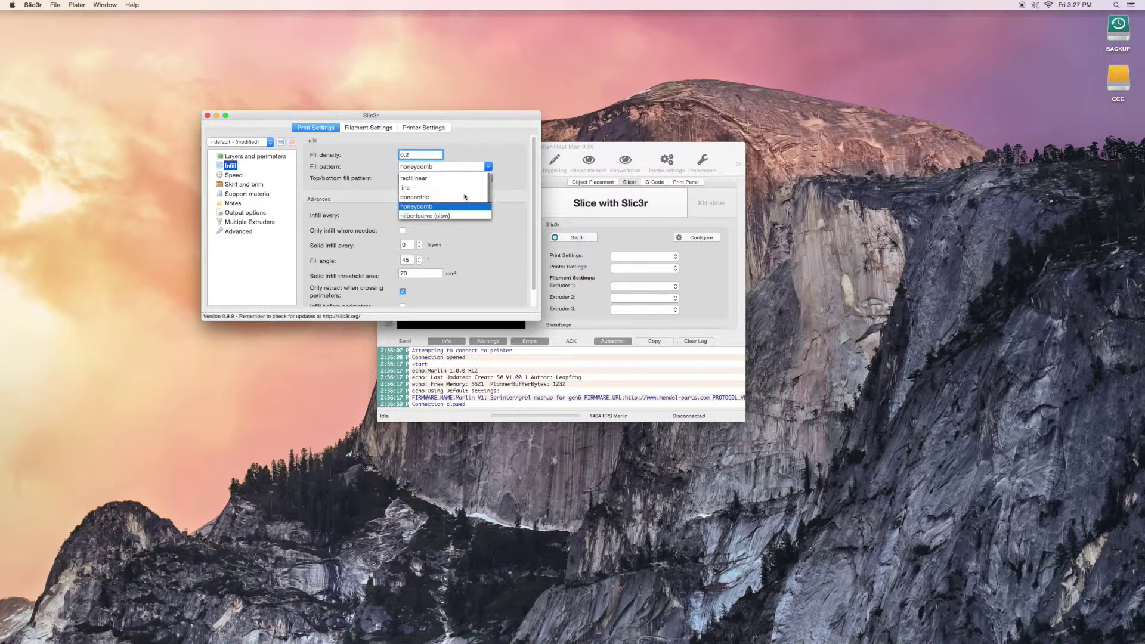
left_click(417, 176)
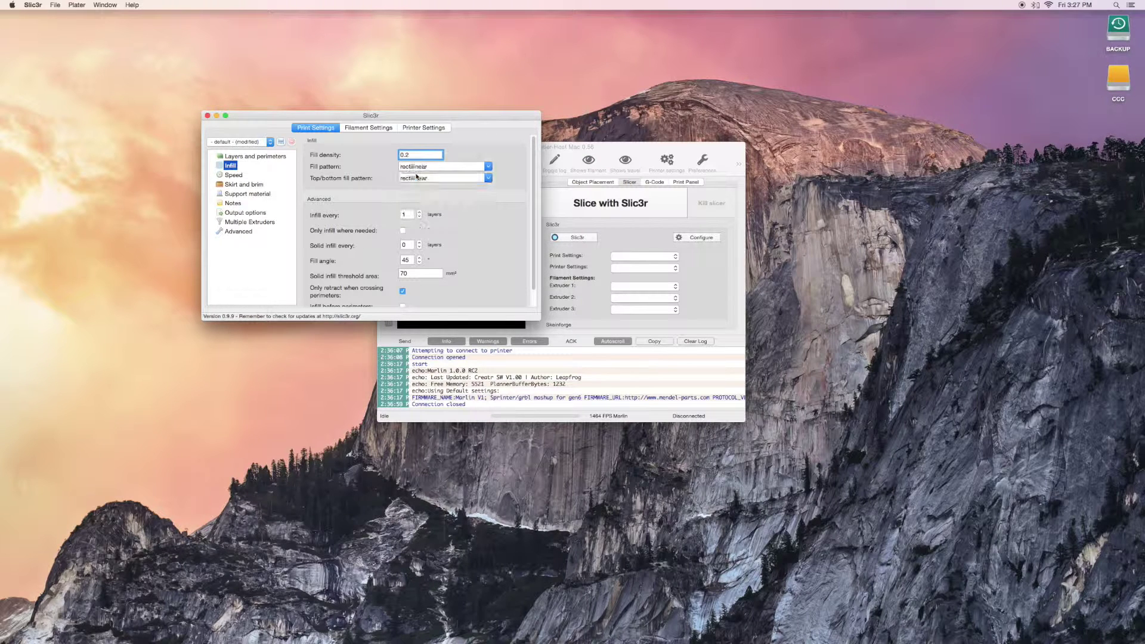
left_click(244, 195)
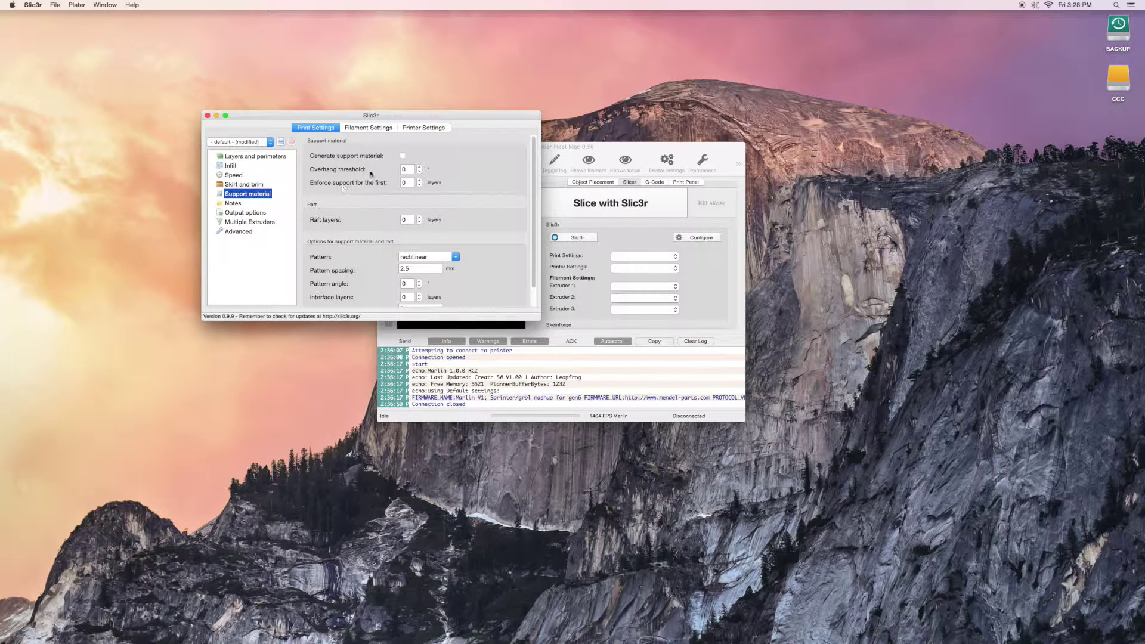
Enable Generate support material and edit the overhang threshold value.
left_click(403, 157)
left_click(403, 156)
left_click(409, 171)
key("BackSpace")
left_click(402, 155)
Check the Multiple Extruders assignments, then start saving the print settings preset, still named Untitled.
left_click(269, 223)
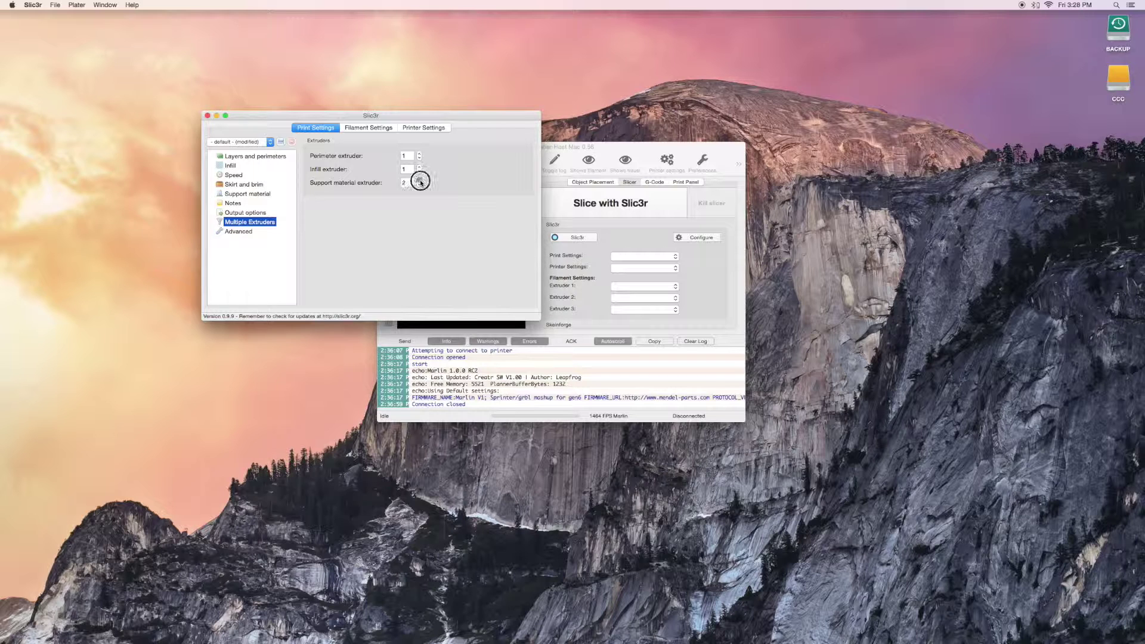
left_click(280, 141)
left_click(332, 163)
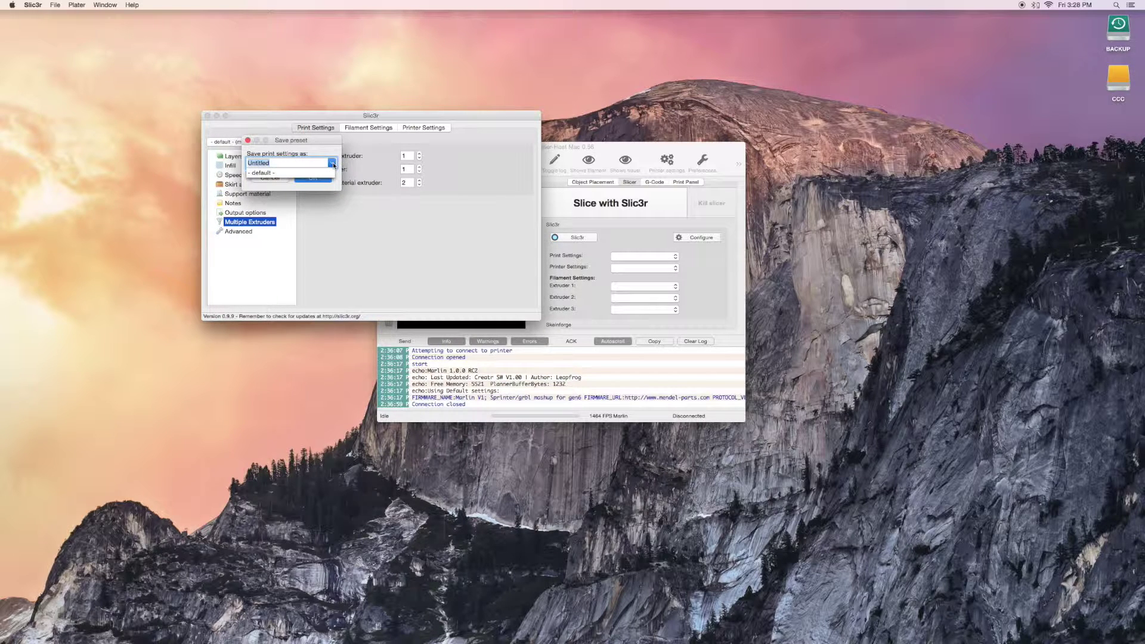